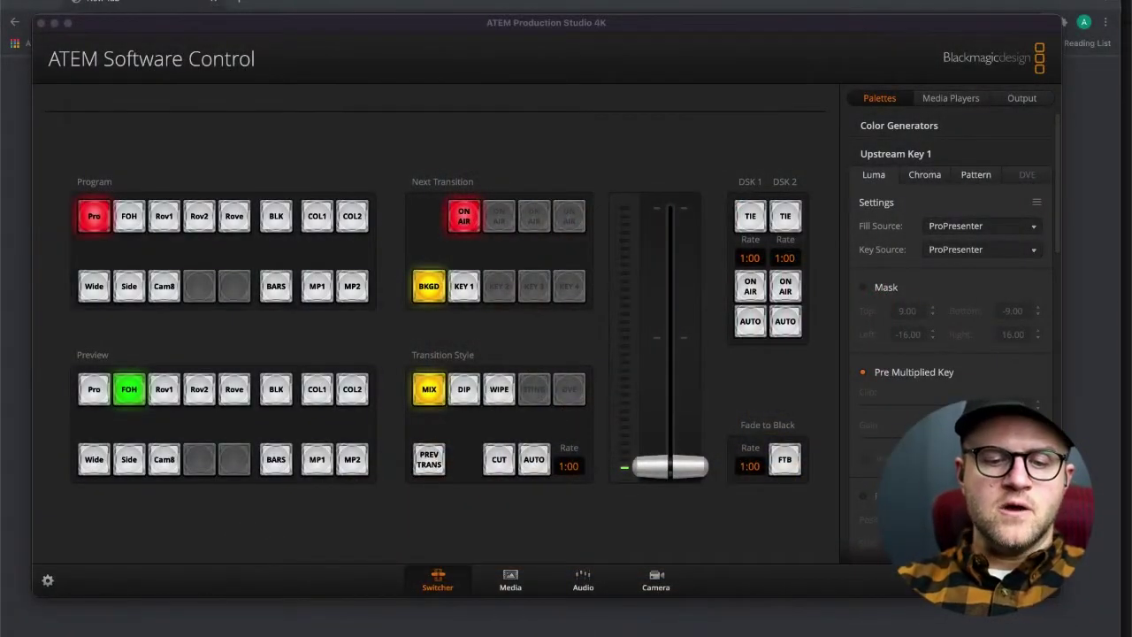
Step: Bring the ATEM window to the front and nudge it into position
click(361, 527)
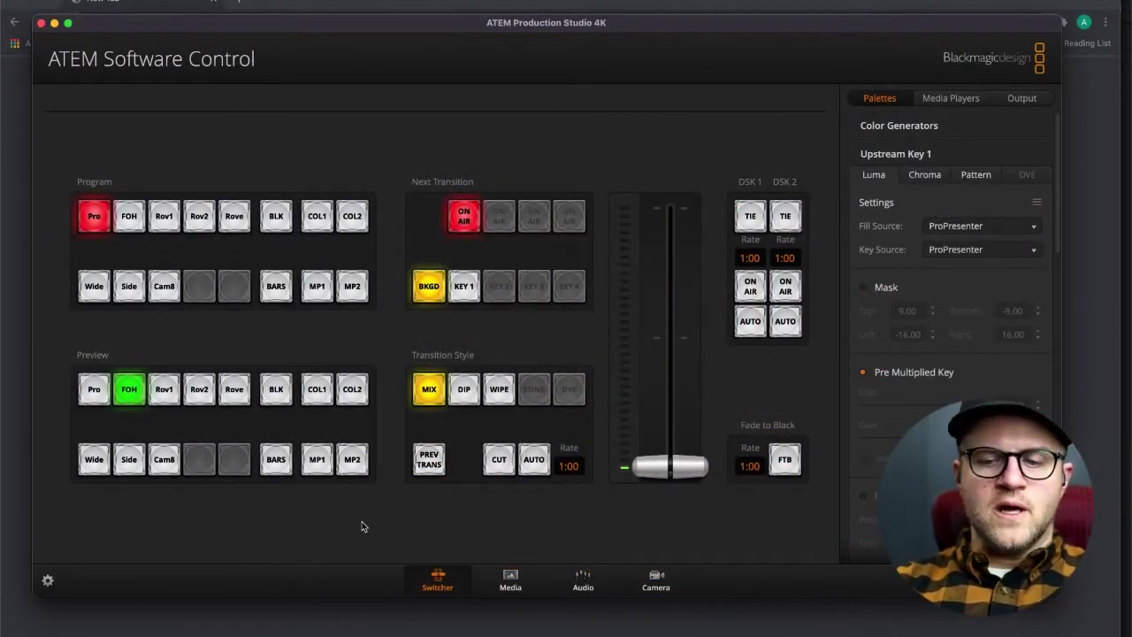
drag(254, 36, 255, 32)
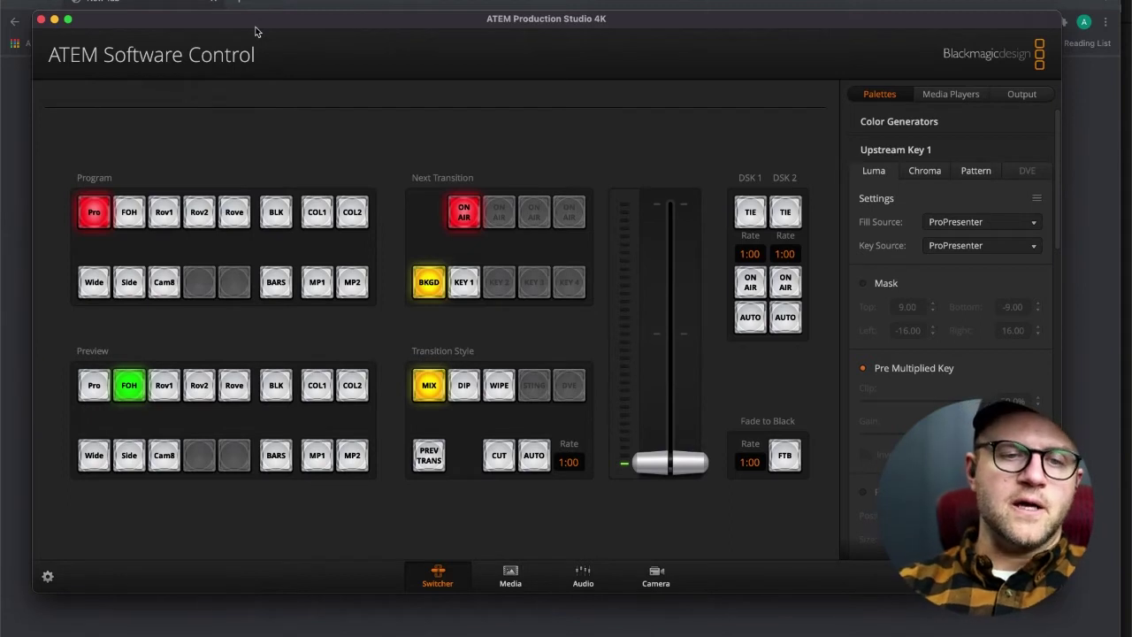
drag(261, 32, 267, 32)
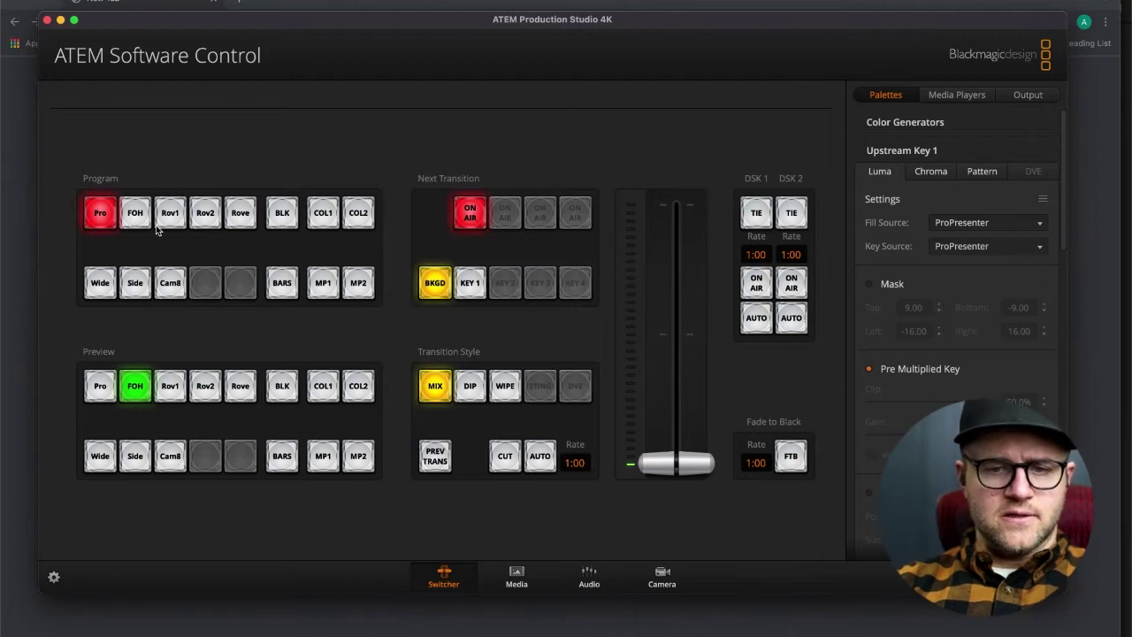
Step: Toggle the upstream key off air and back on air twice
click(473, 215)
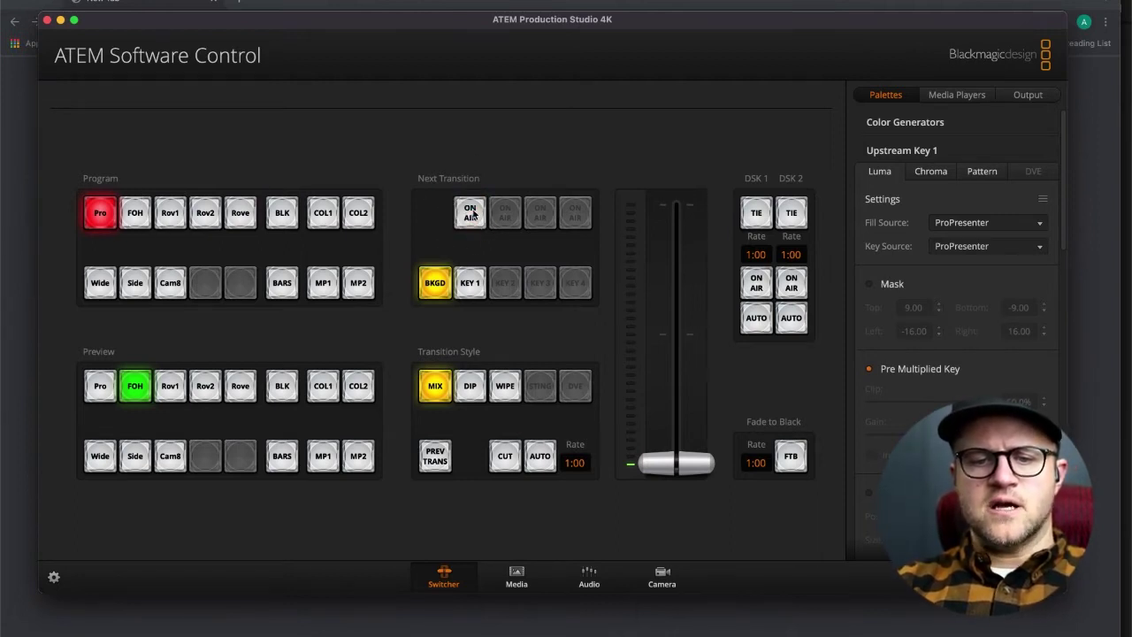
click(474, 215)
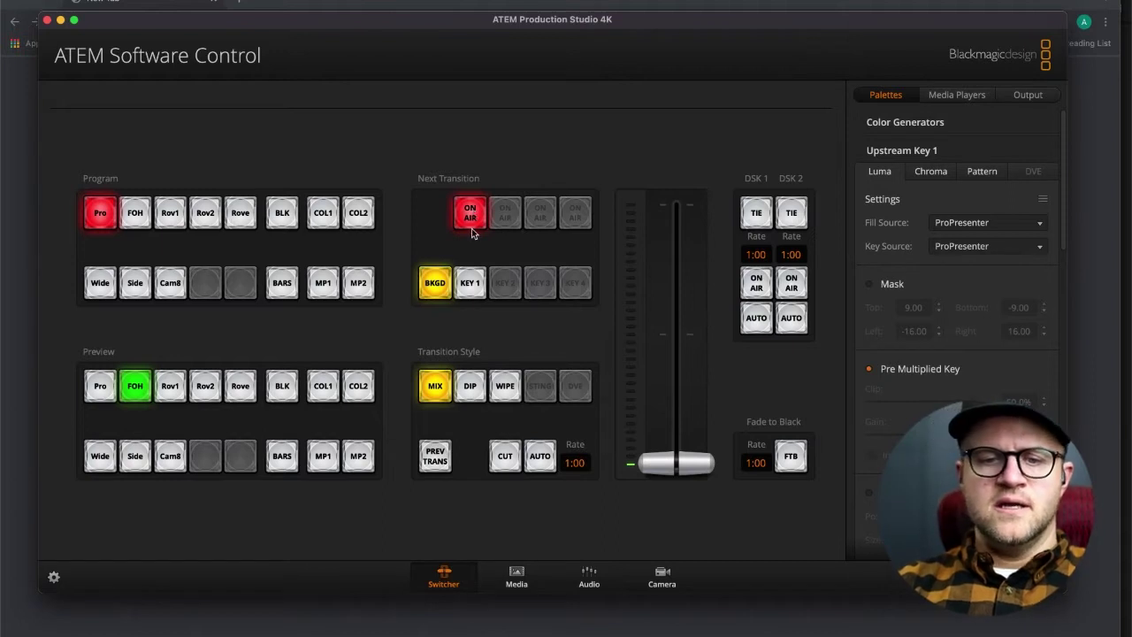
click(473, 216)
click(473, 218)
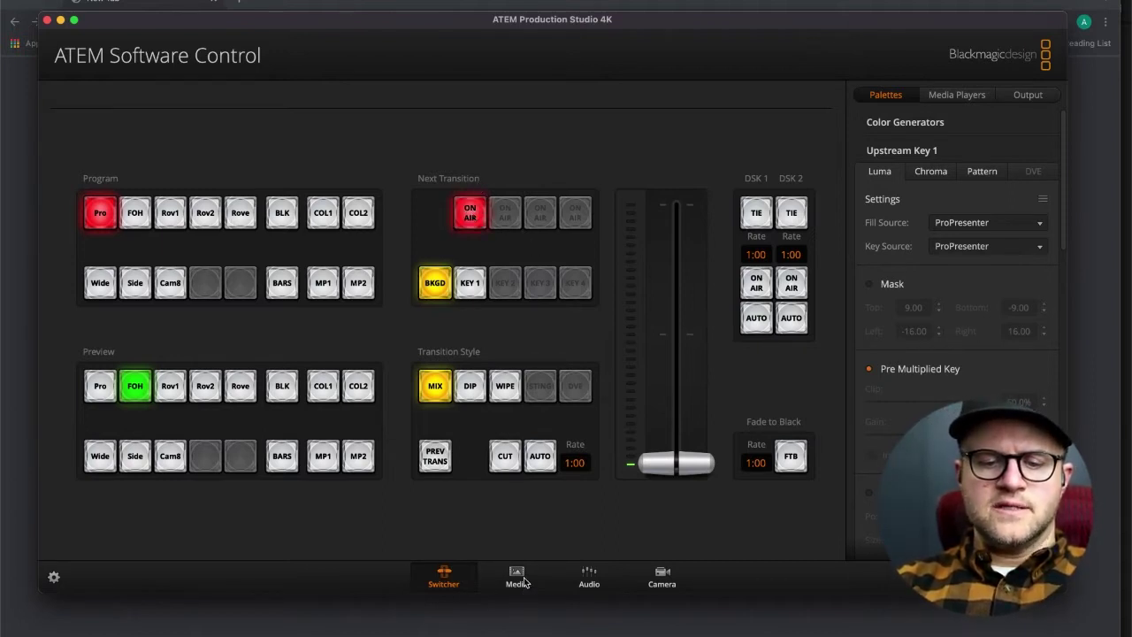
Step: Check the audio mixer, shift the window left, and return to the switcher controls
click(587, 579)
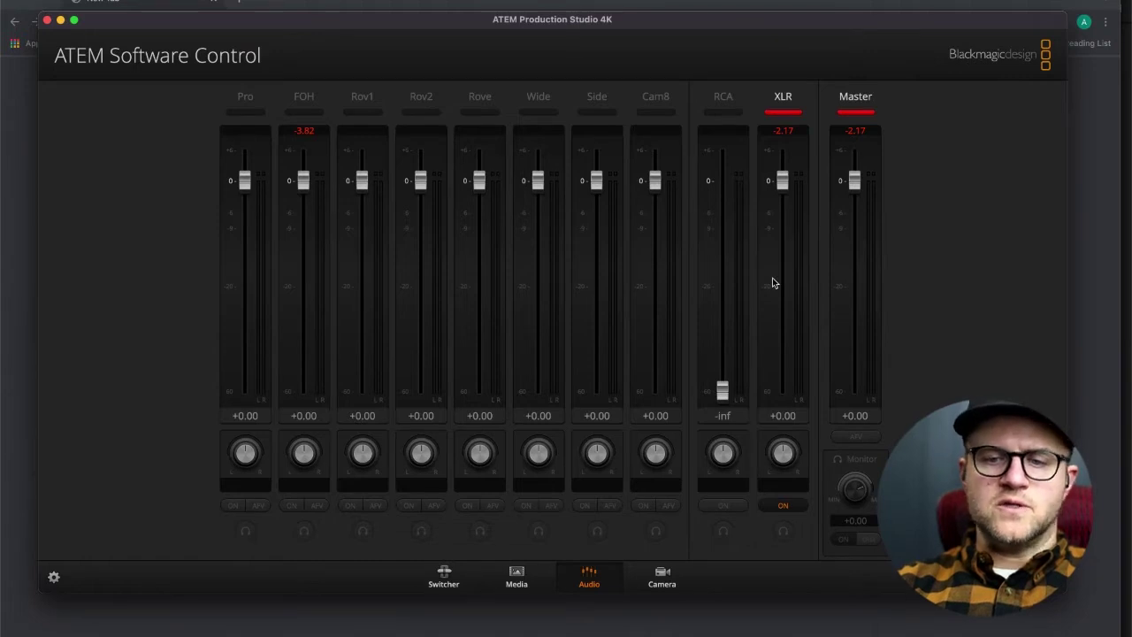
drag(811, 19, 813, 27)
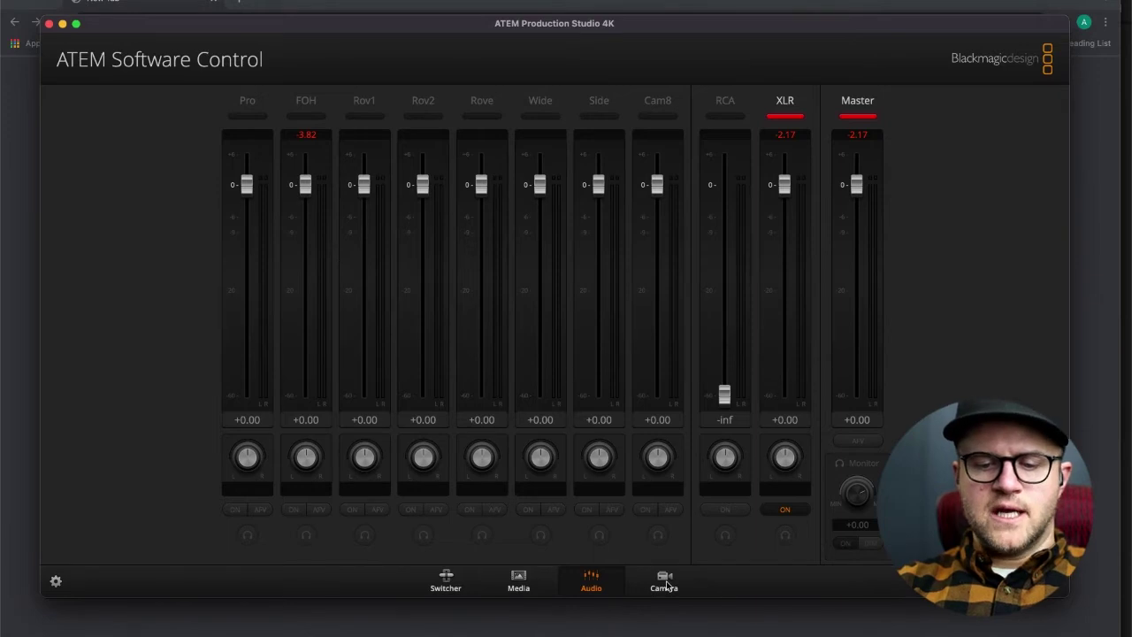
click(441, 592)
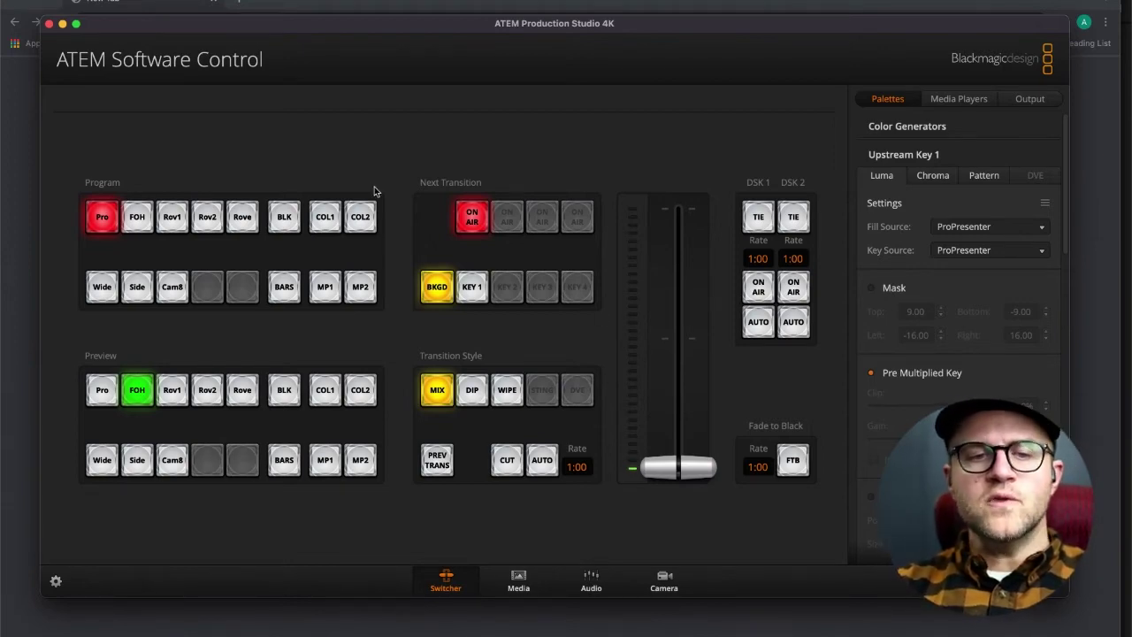
Step: Enable Autosave in the File menu and confirm it is checked
click(206, 2)
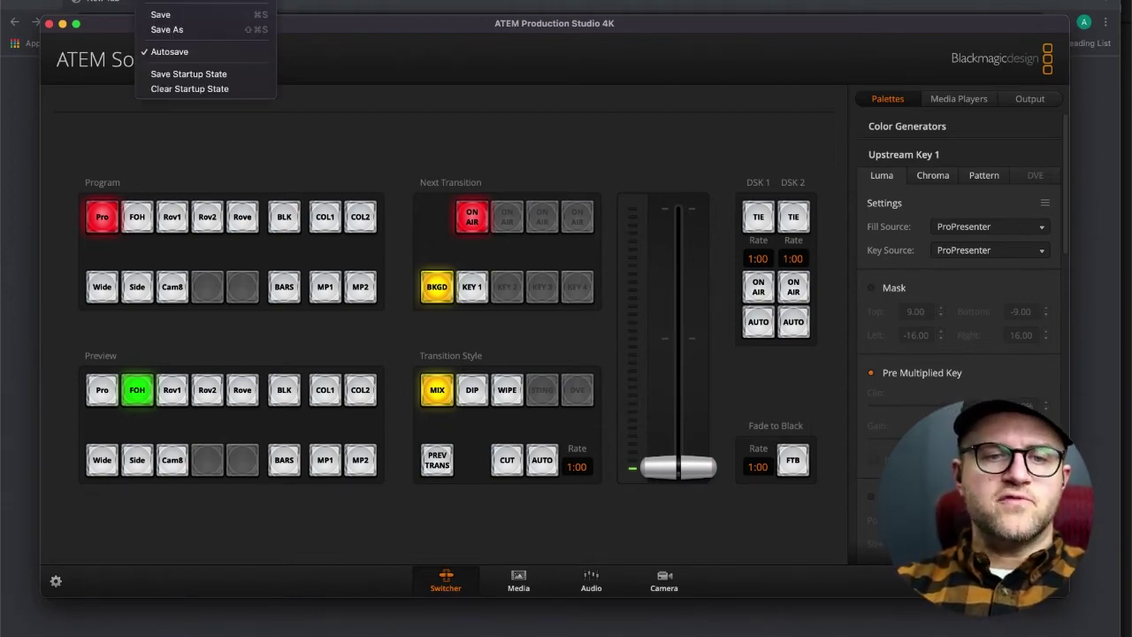
key(Down)
click(172, 55)
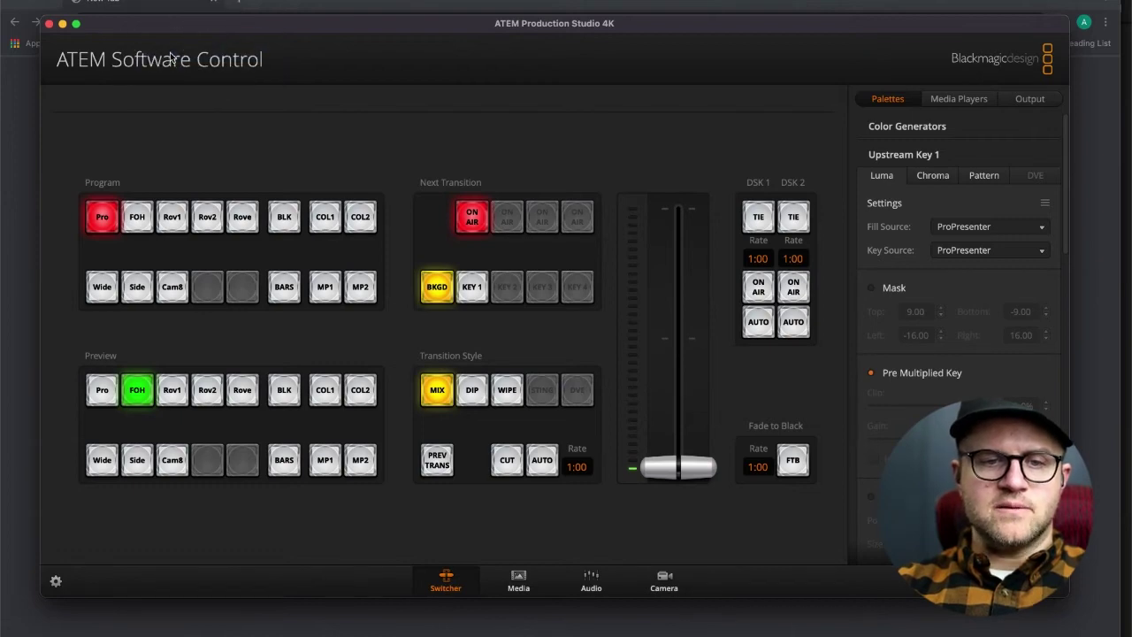
click(159, 2)
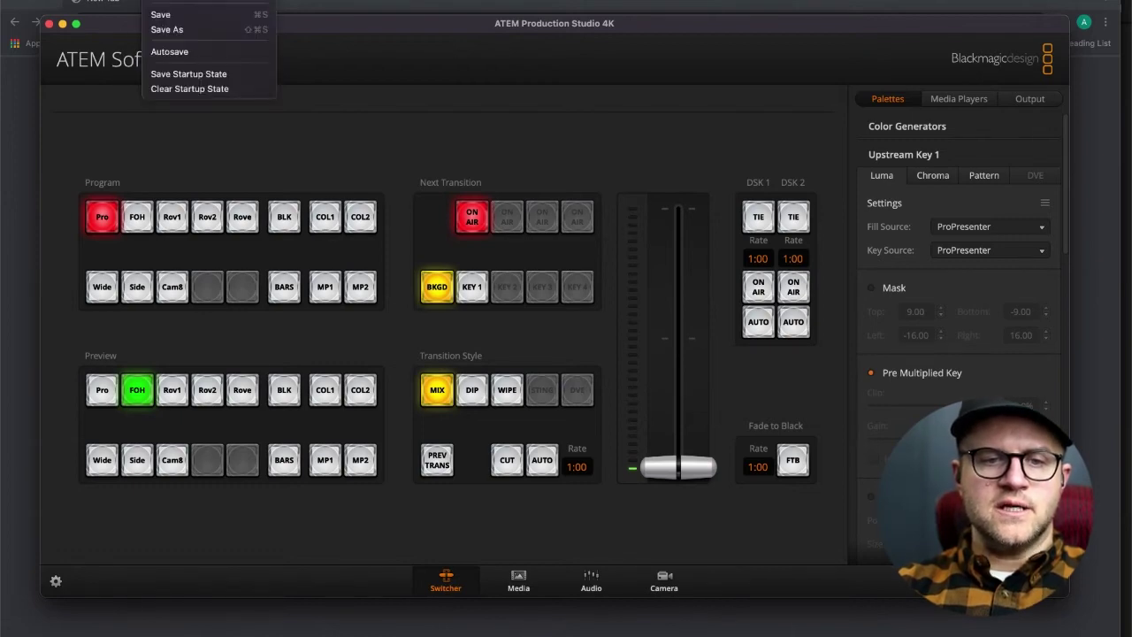
click(168, 51)
click(160, 1)
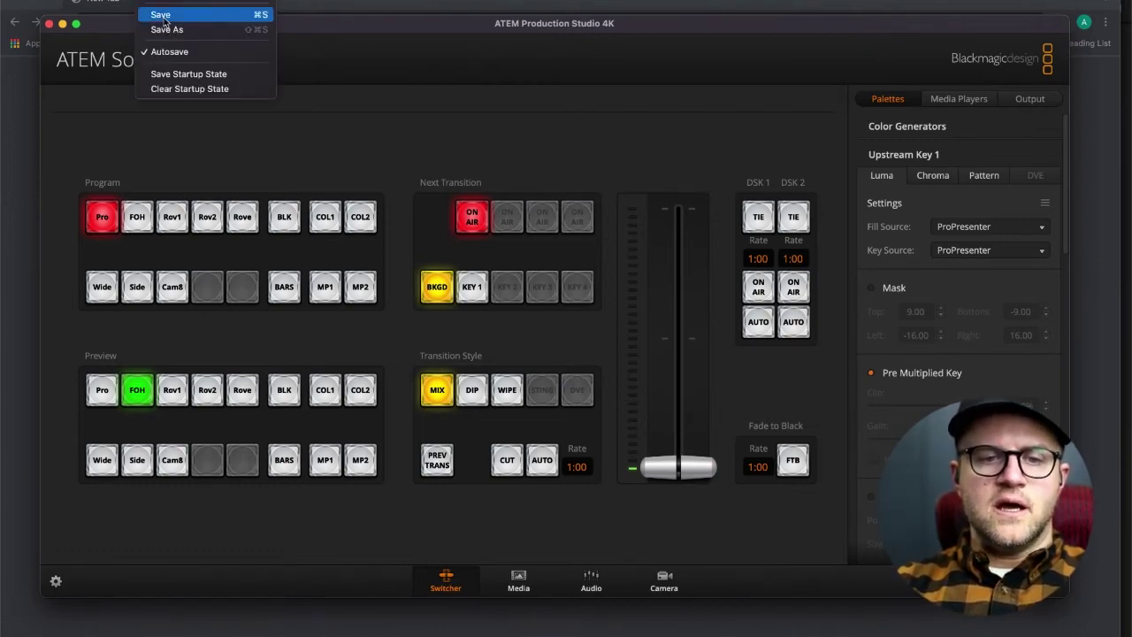
click(408, 135)
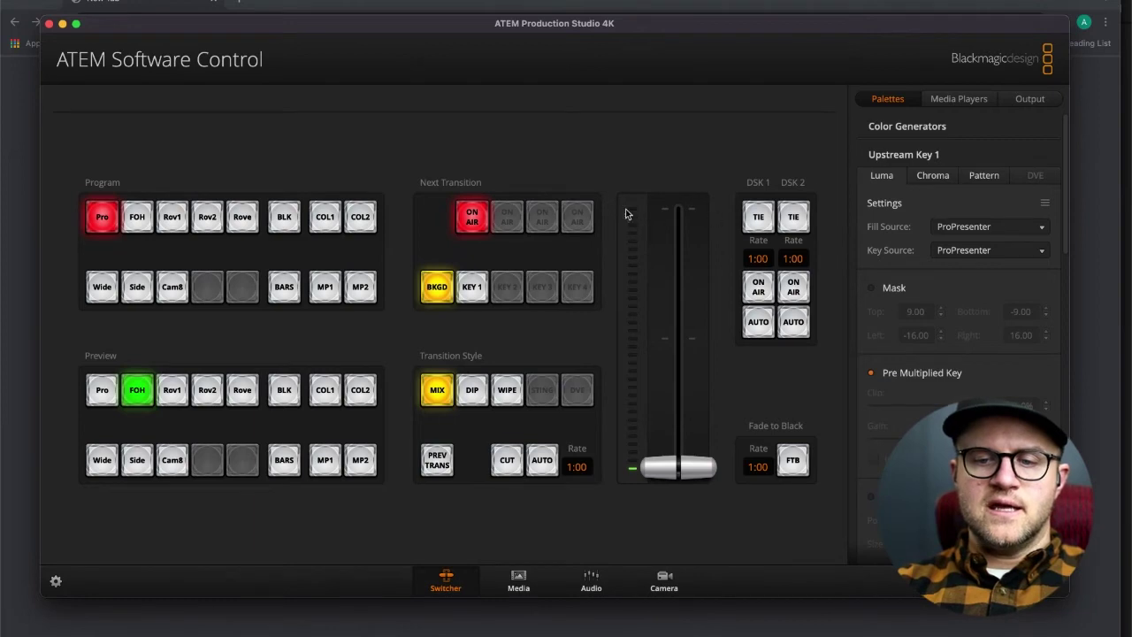
Step: Keep ProPresenter as Upstream Key 1's fill and key source, then show the audio mixer
click(1040, 229)
click(1040, 230)
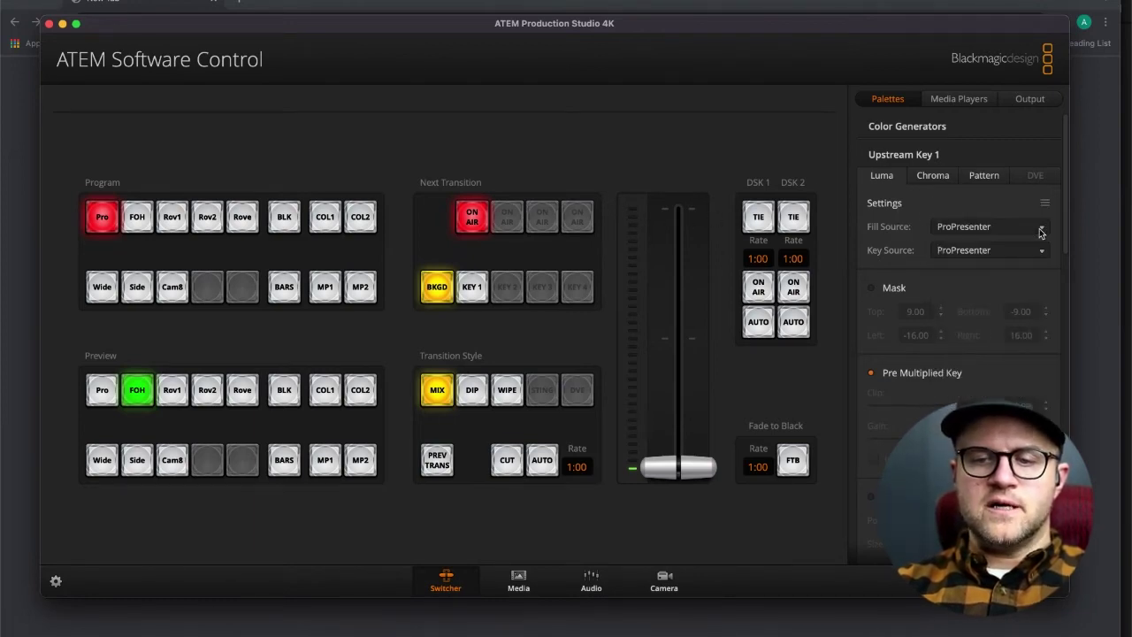
click(1039, 251)
click(1030, 252)
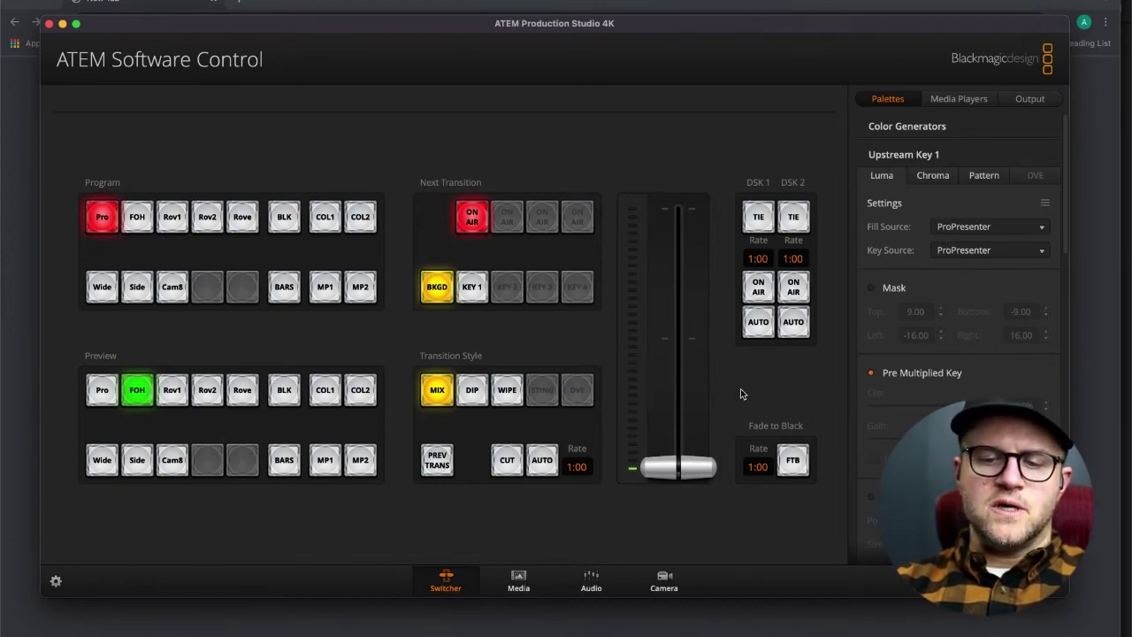
click(592, 595)
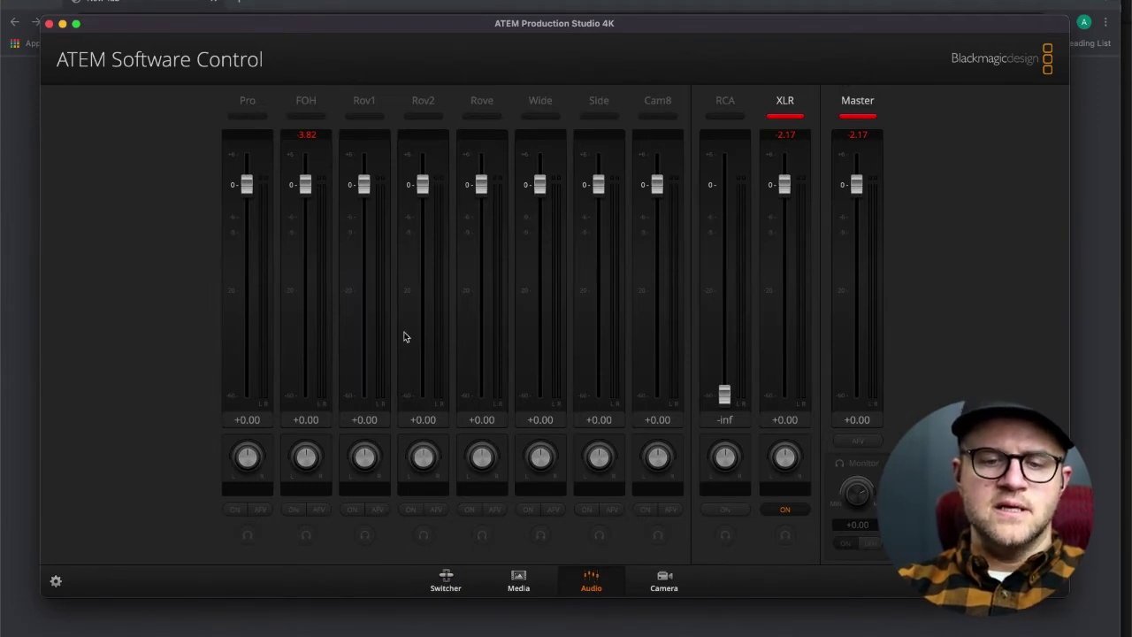
Step: Switch the Pro, FOH and Rov1 audio channels on, then turn all three back off
click(235, 511)
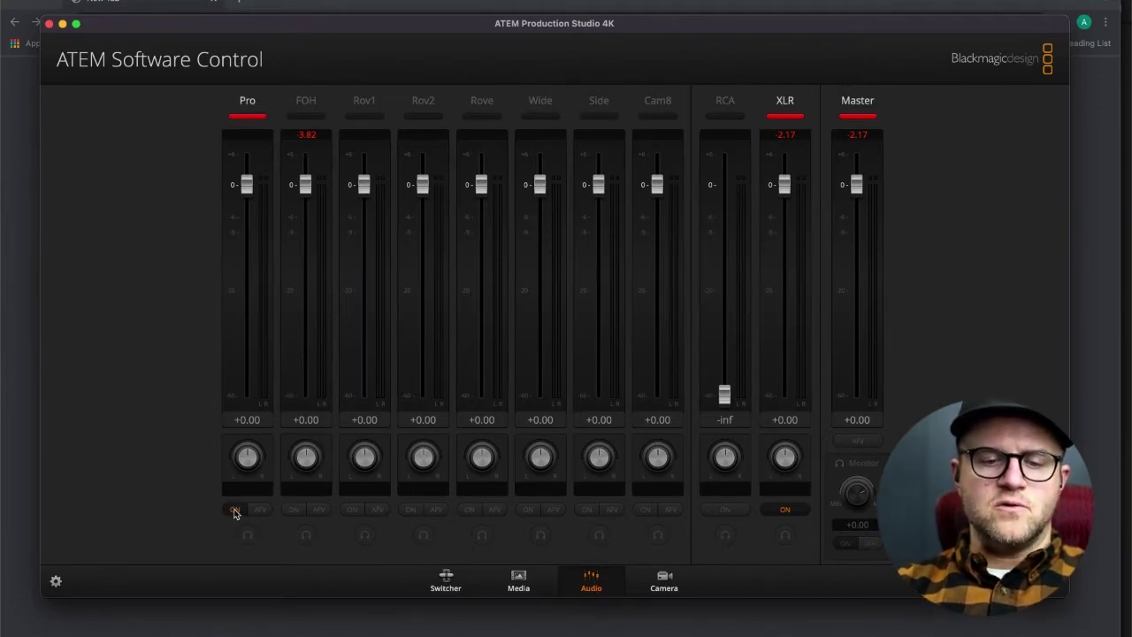
click(292, 510)
click(352, 511)
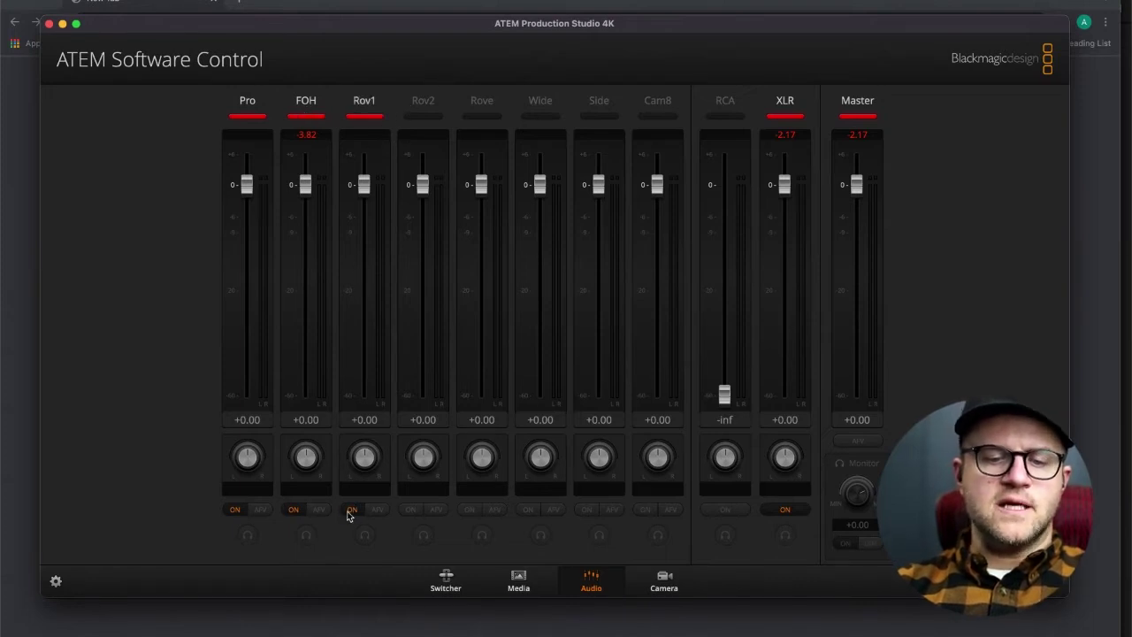
click(352, 510)
click(296, 510)
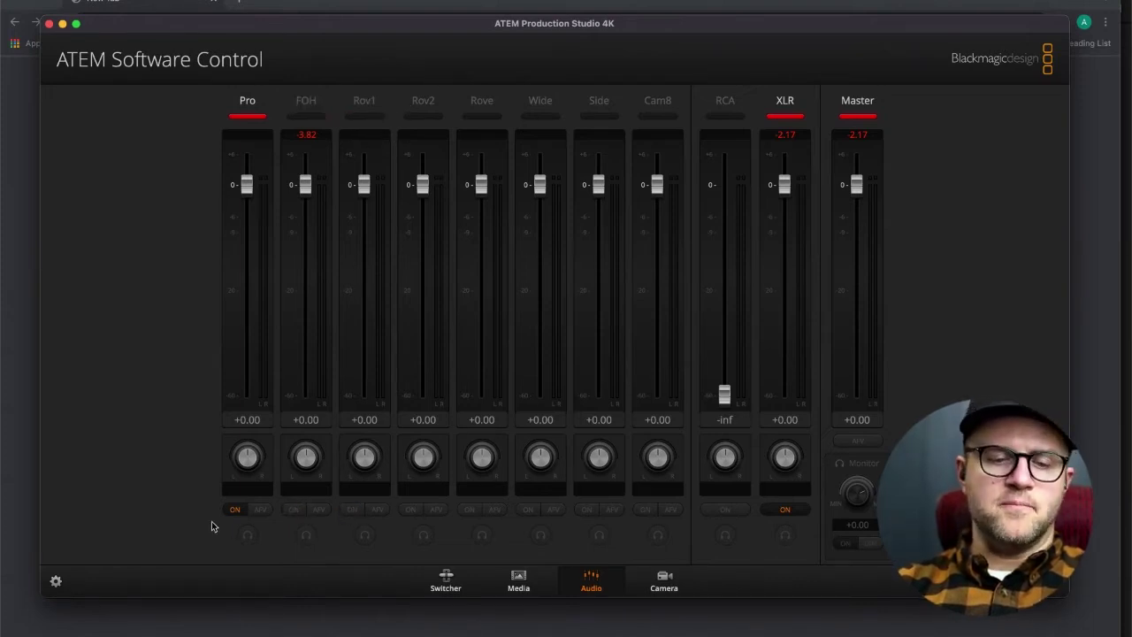
click(233, 511)
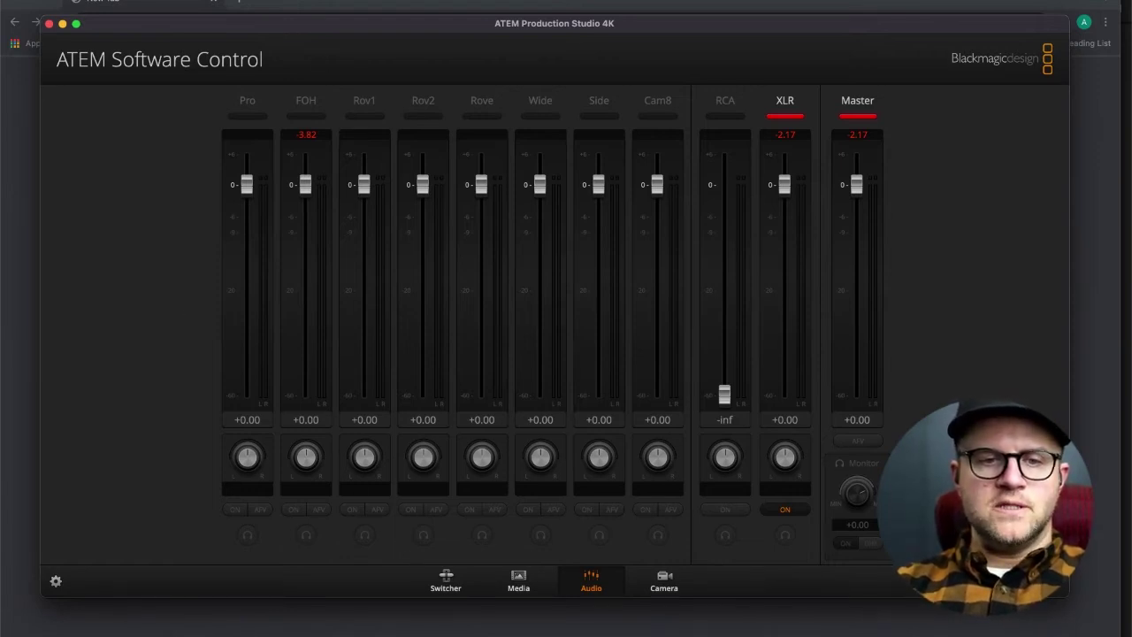
Step: Open File > Save As and the Restore dialog, cancelling both without saving or restoring
click(167, 5)
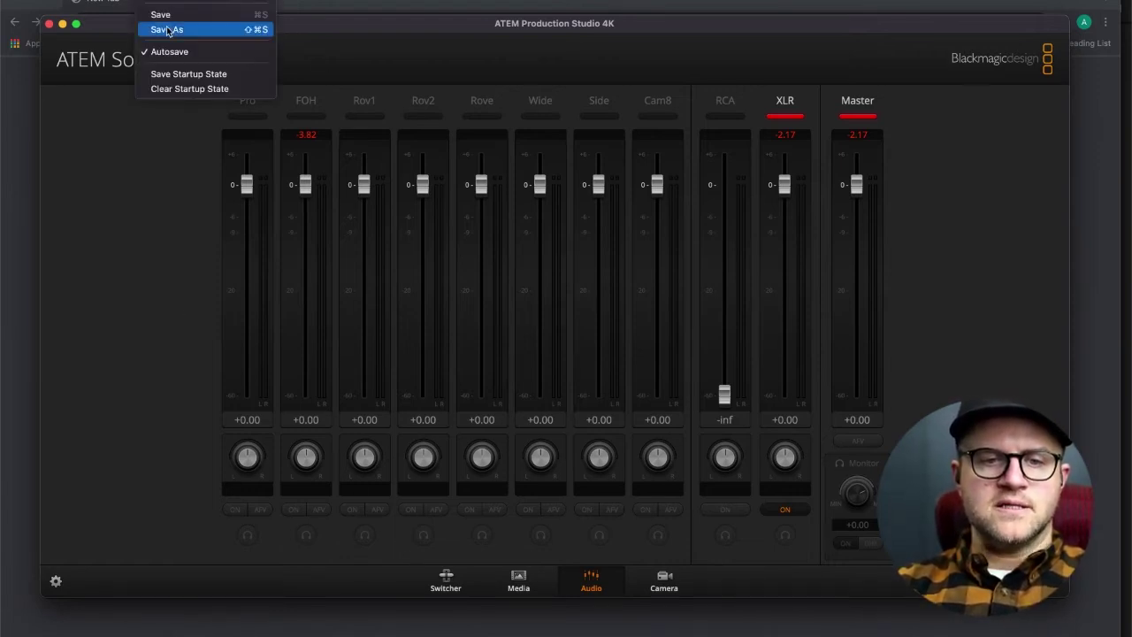
click(167, 31)
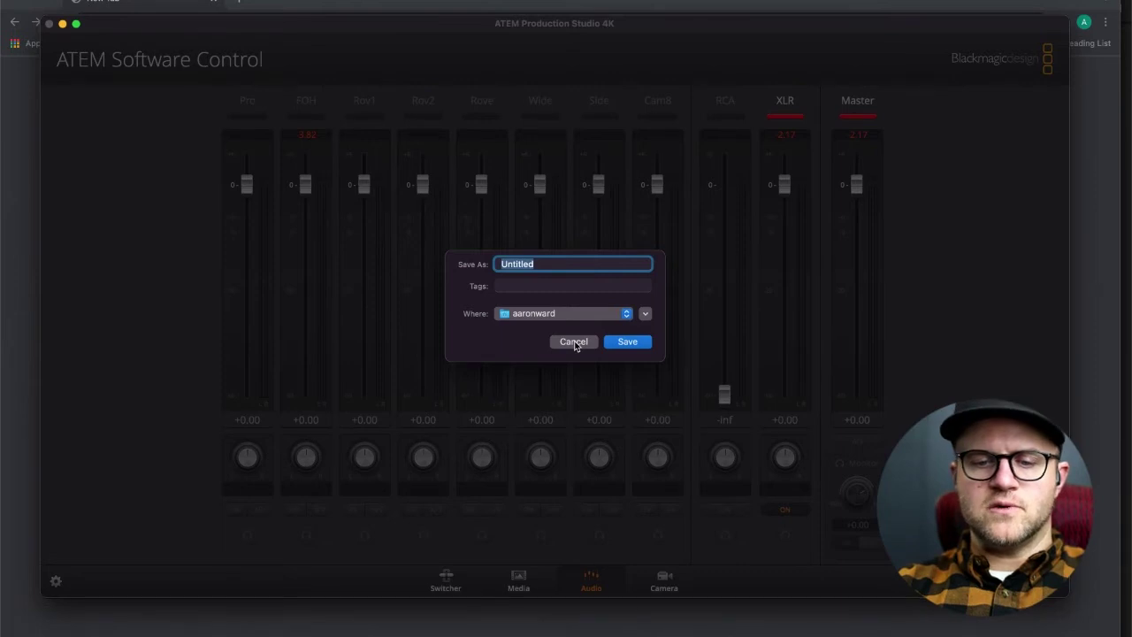
click(574, 343)
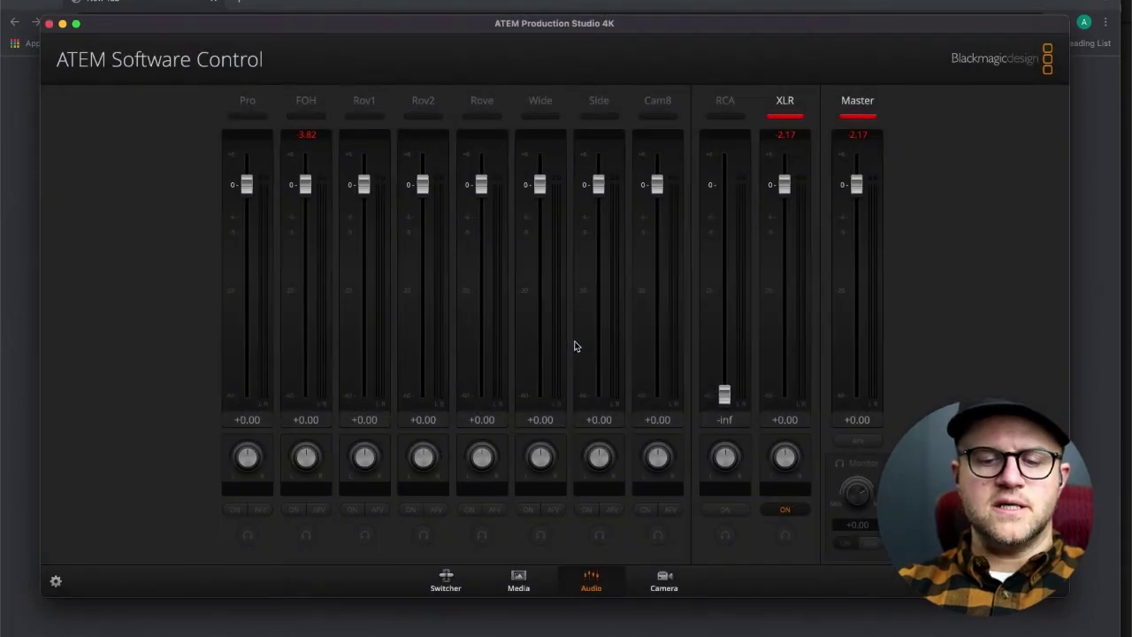
click(157, 0)
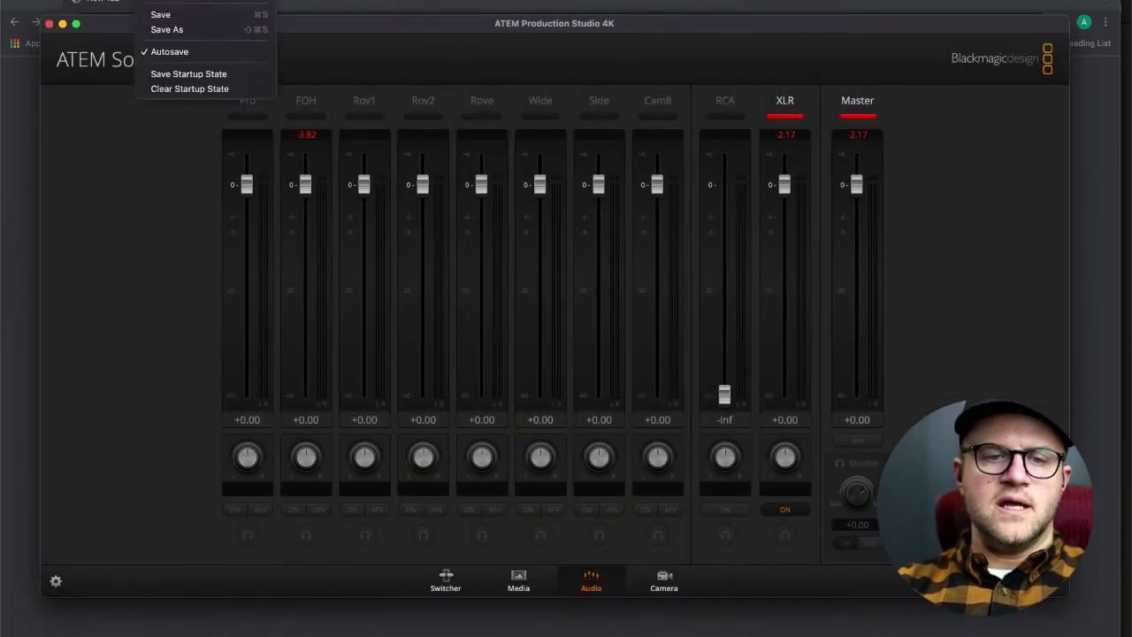
click(162, 1)
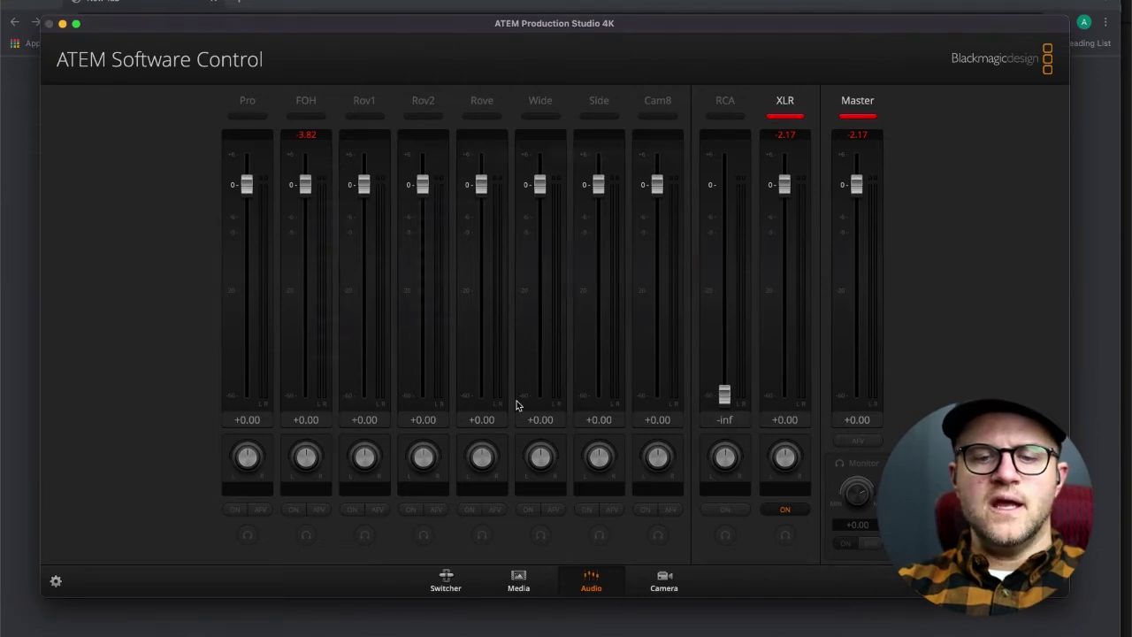
key(super+o)
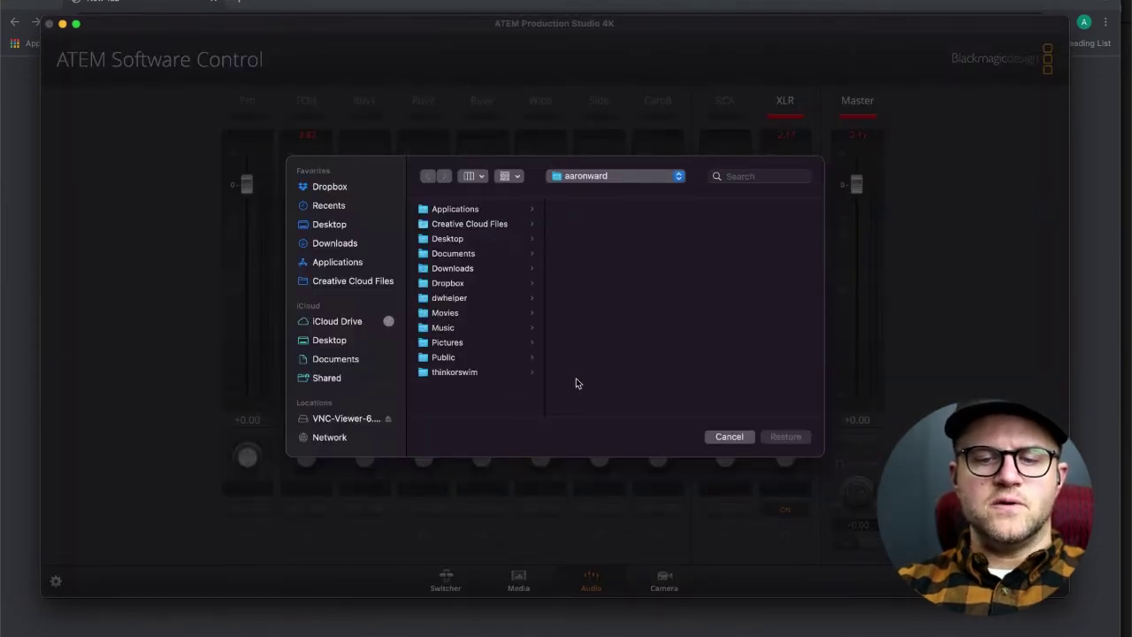
click(730, 436)
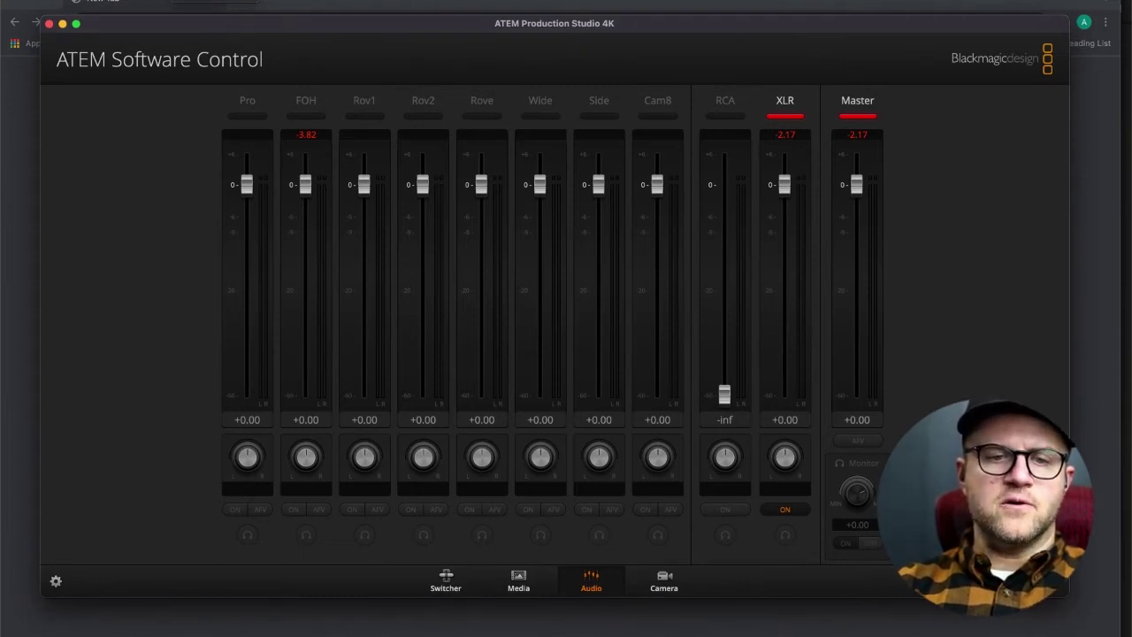
click(150, 8)
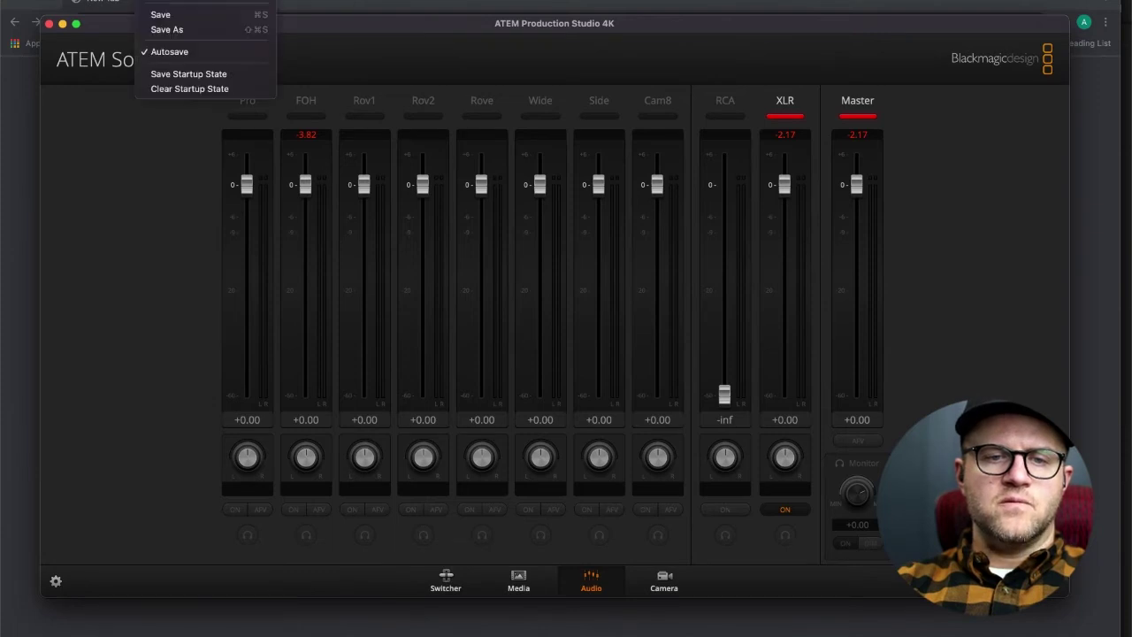
key(Escape)
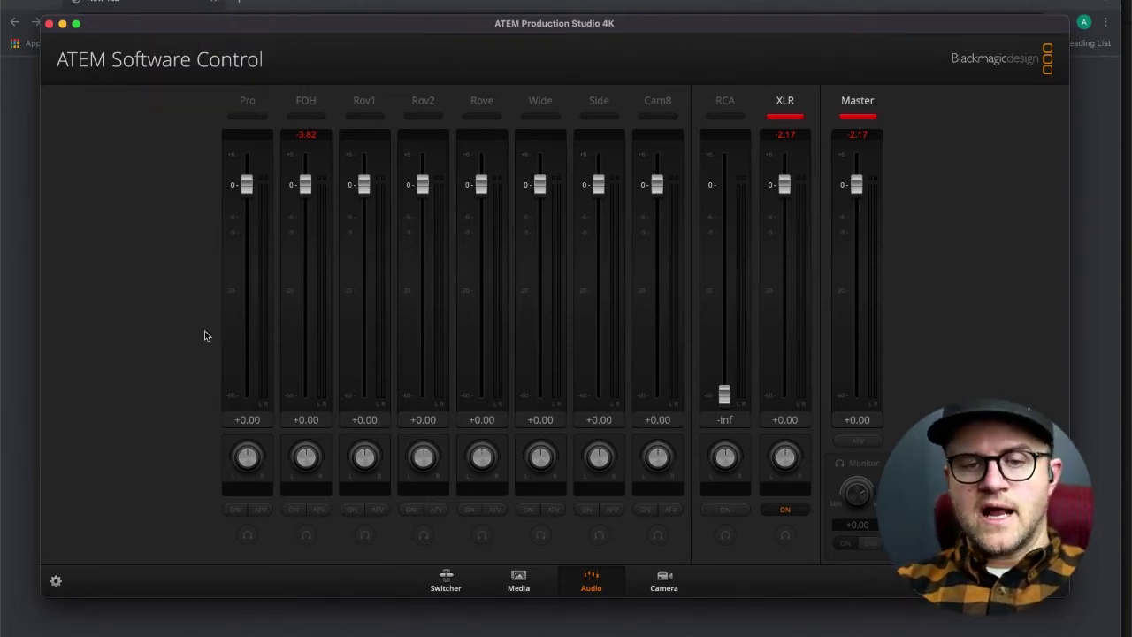
Step: Raise the Pro fader to +0.20, recheck autosave, and return to the switcher page
mouse_move(246, 182)
mouse_down()
mouse_move(244, 263)
mouse_move(245, 173)
mouse_move(248, 184)
mouse_up()
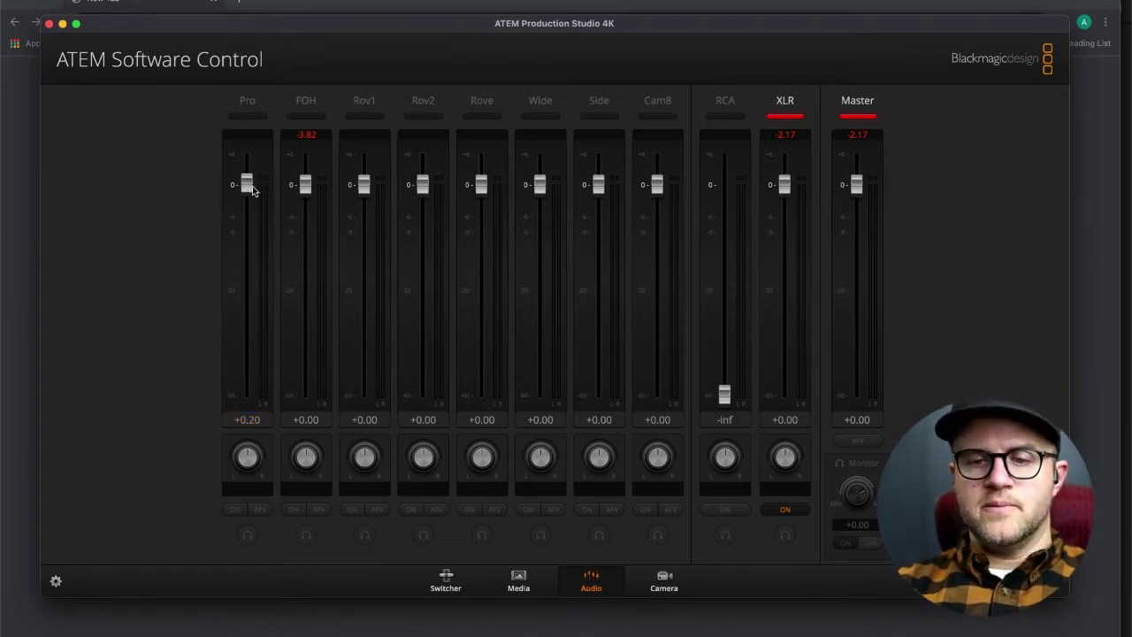
click(183, 4)
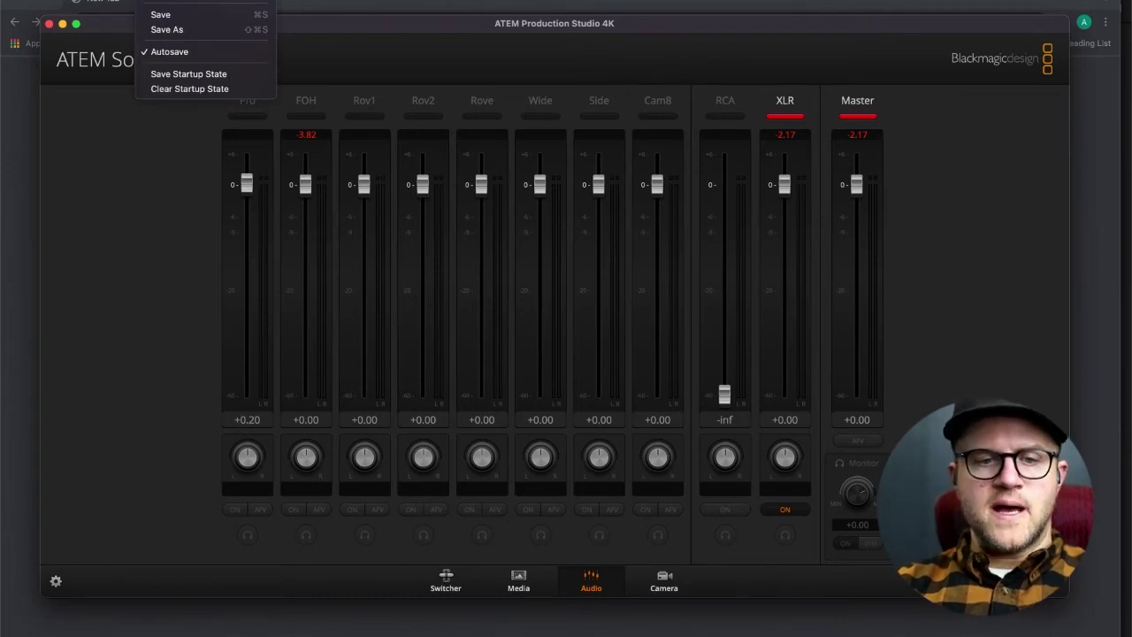
click(126, 193)
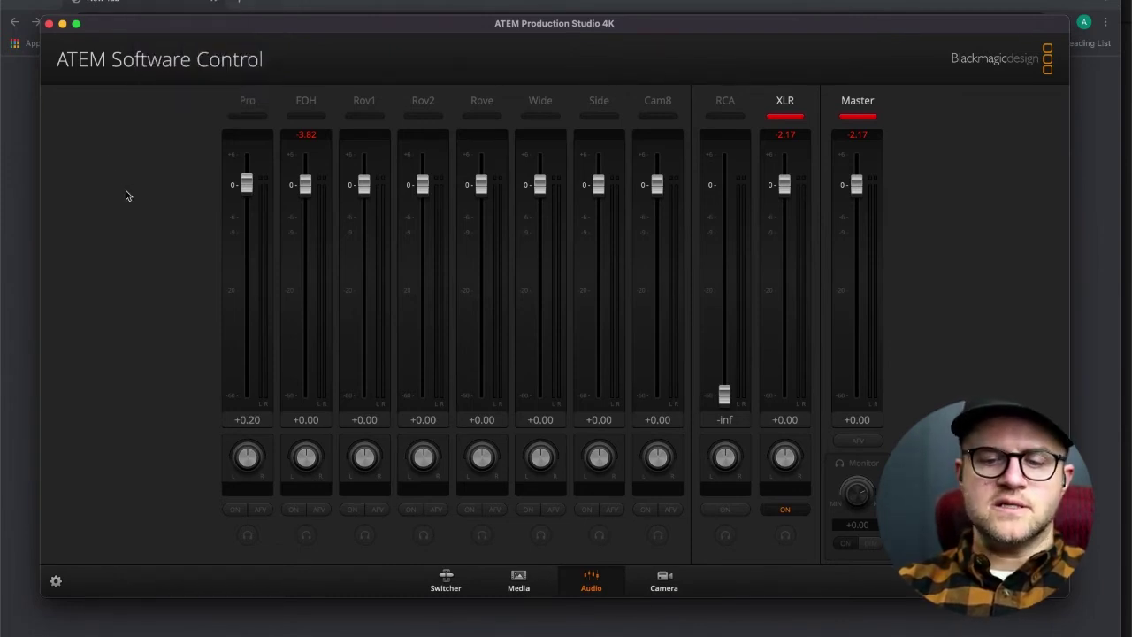
click(446, 580)
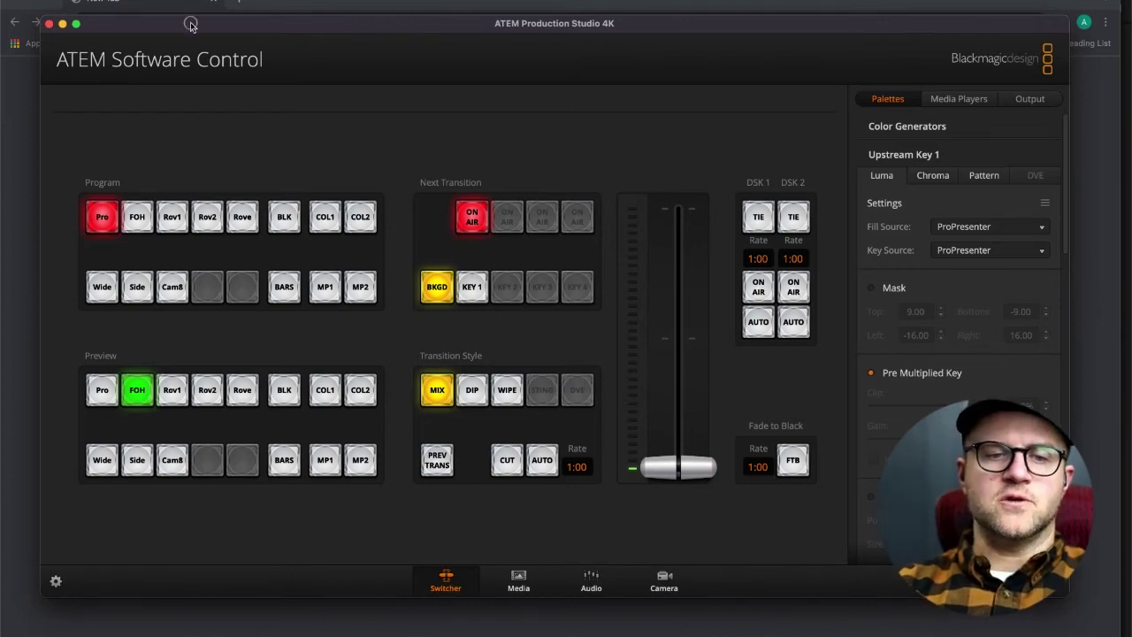
mouse_move(190, 25)
mouse_down()
mouse_move(180, 28)
mouse_move(193, 30)
mouse_up()
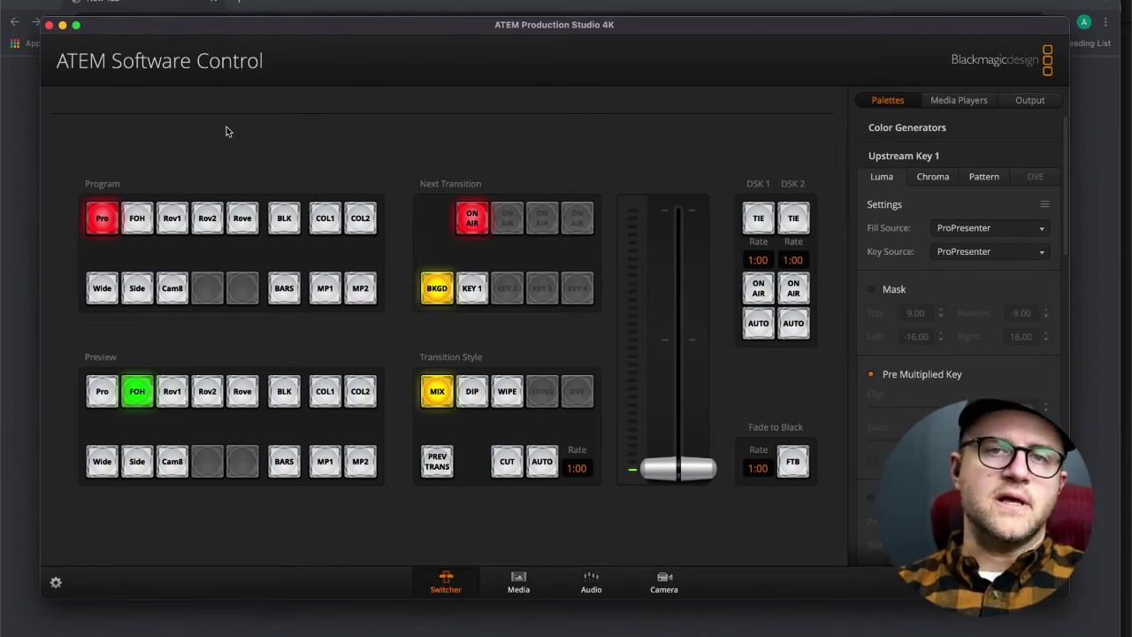
drag(259, 25, 257, 29)
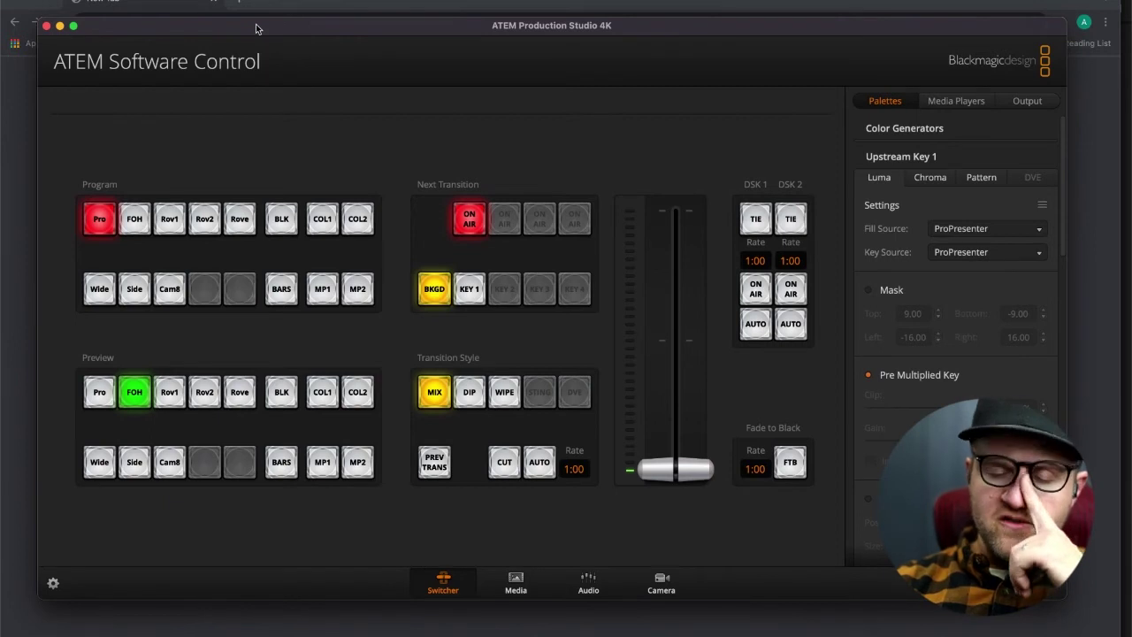
drag(256, 29, 260, 30)
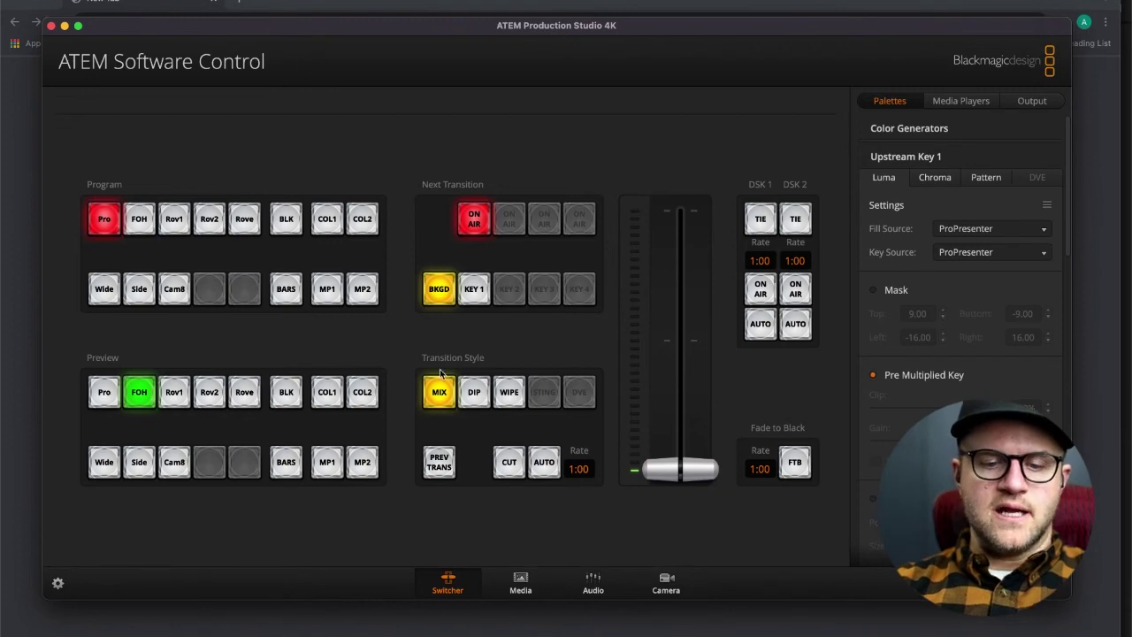
click(593, 585)
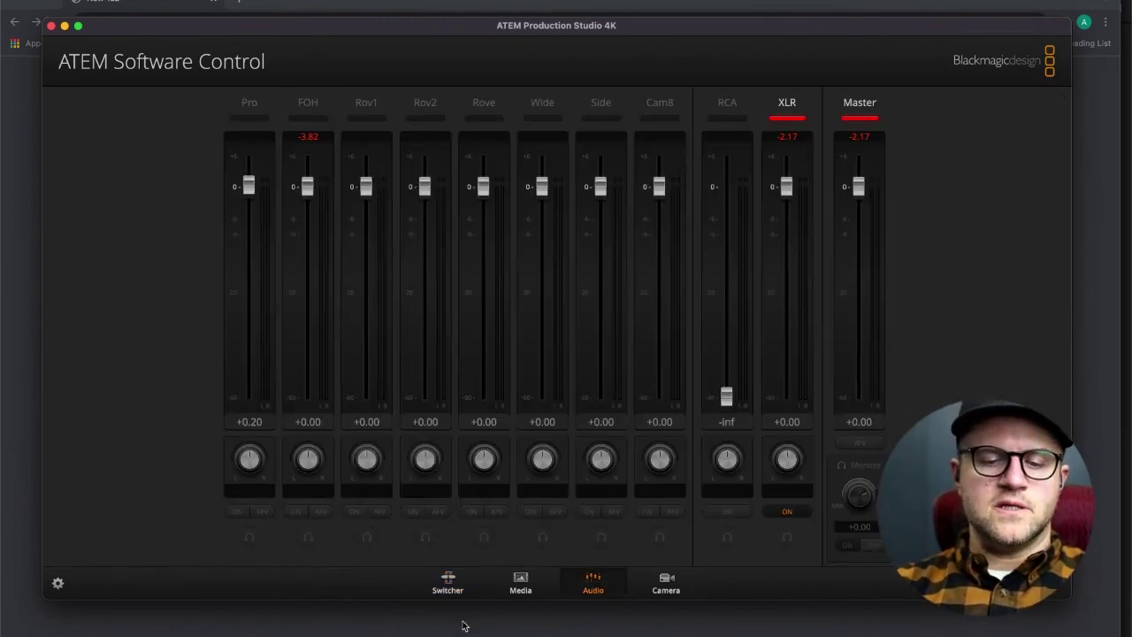
click(458, 585)
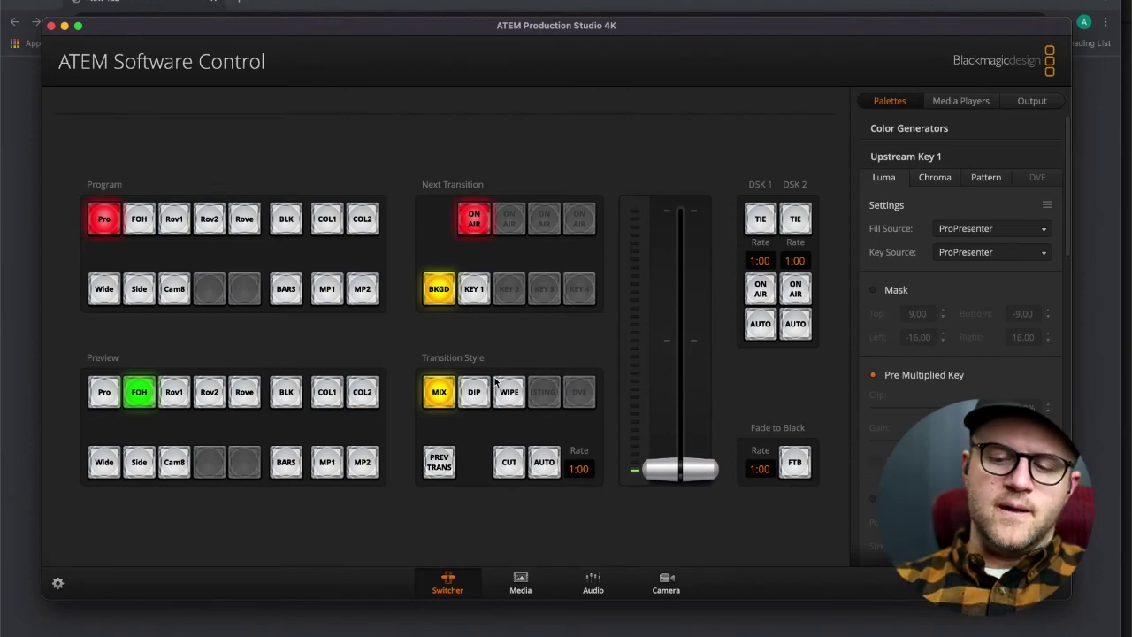
drag(419, 36, 421, 31)
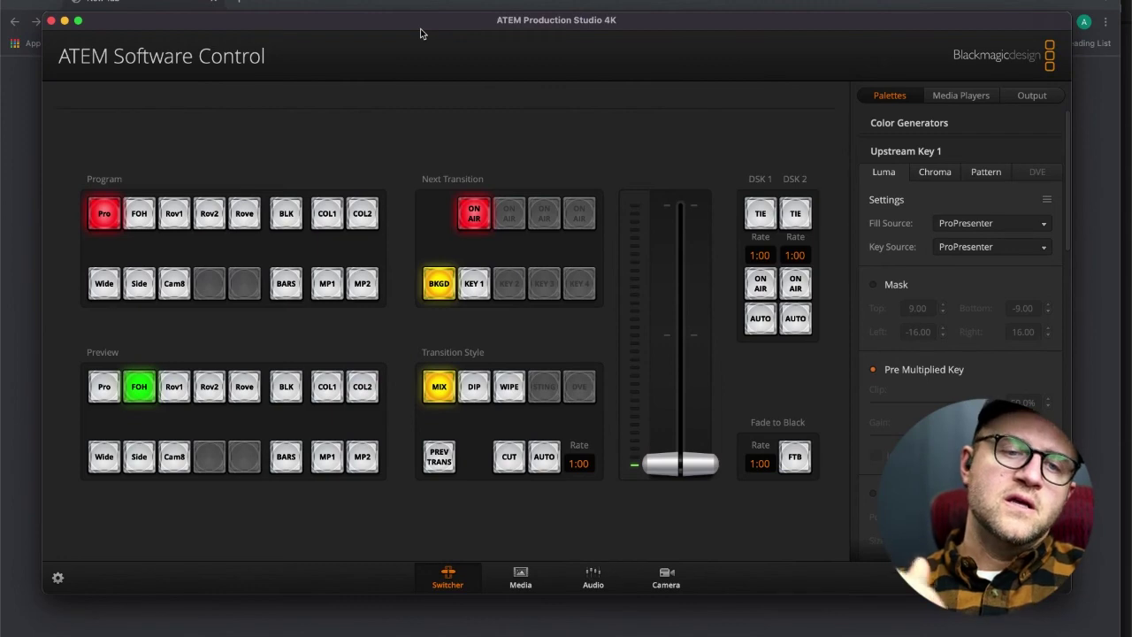
click(145, 0)
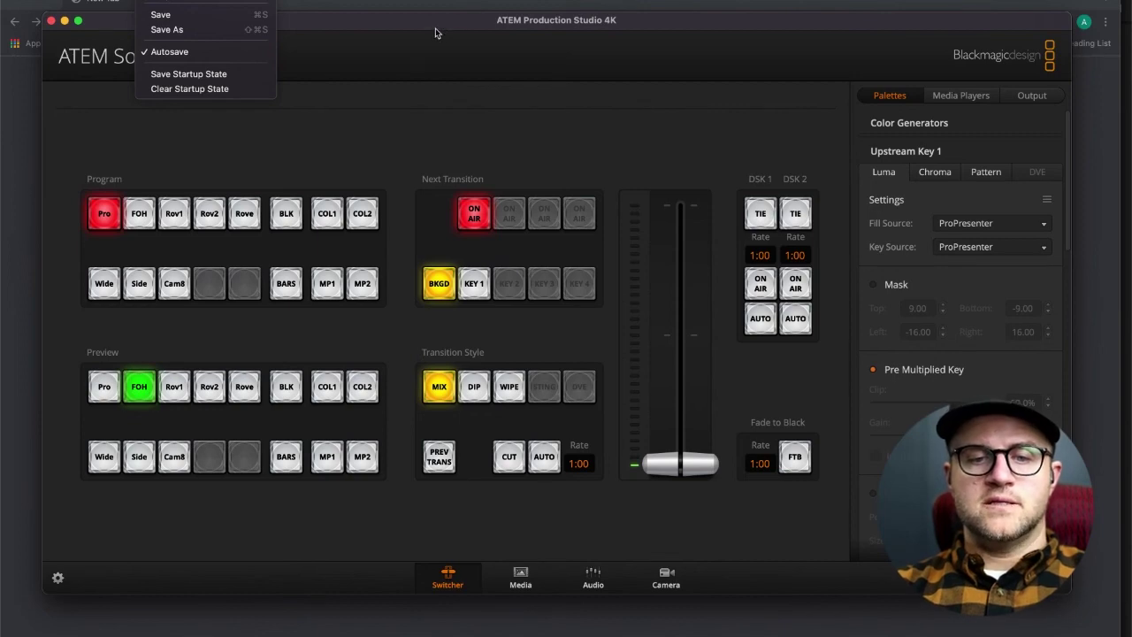
click(437, 105)
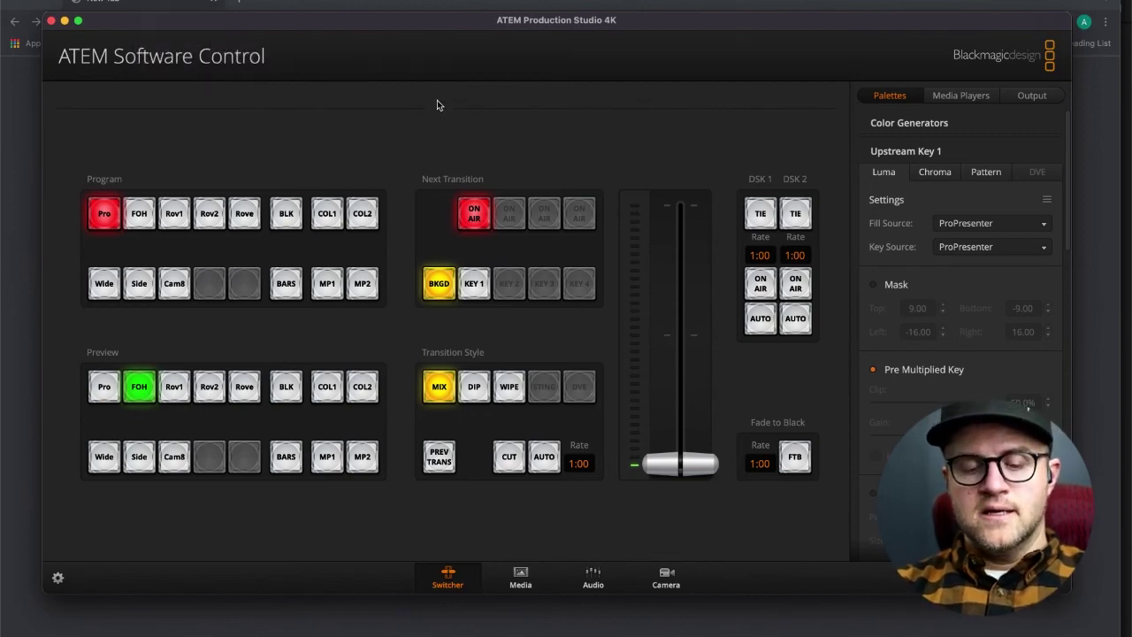